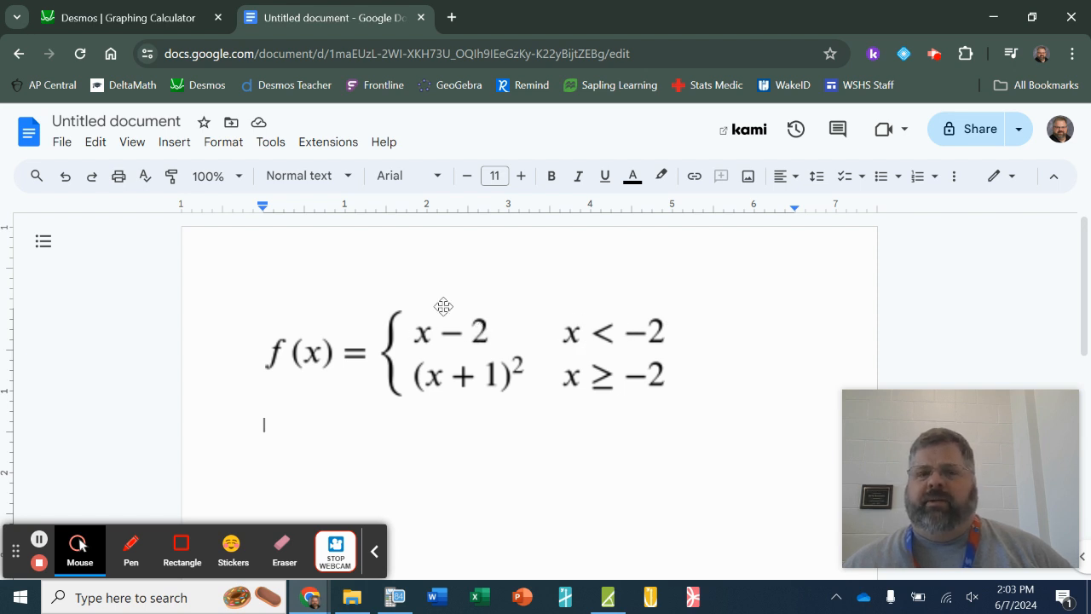
- Switch to the Desmos graphing calculator and enter y={x<-2:x-2} as the first expression
{"action": "left_click", "coordinate": [175, 24]}
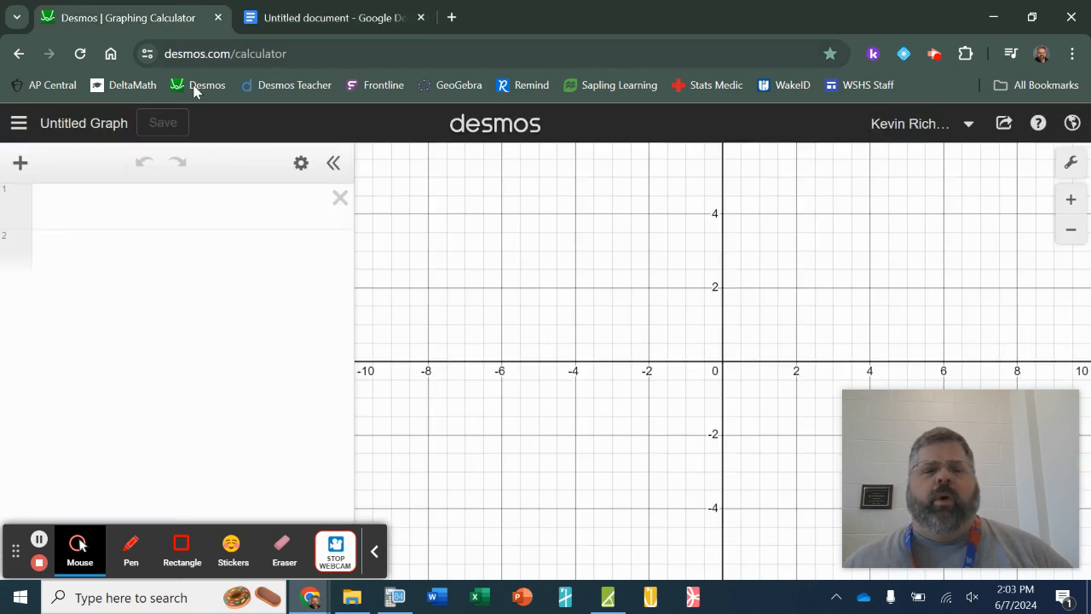
{"action": "left_click", "coordinate": [247, 207]}
{"action": "type", "text": "y="}
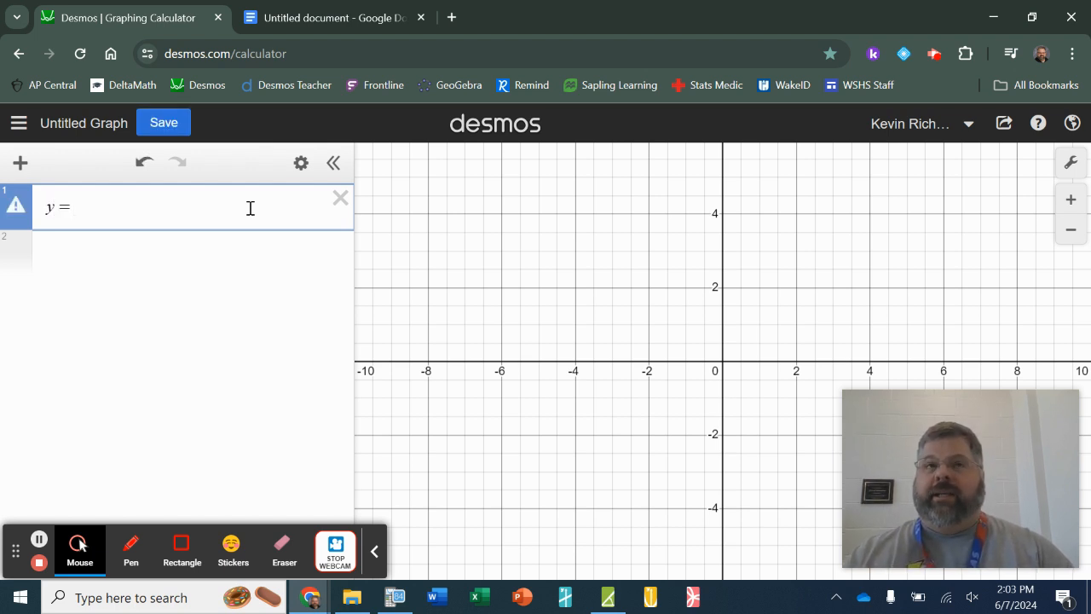
{"action": "type", "text": "{"}
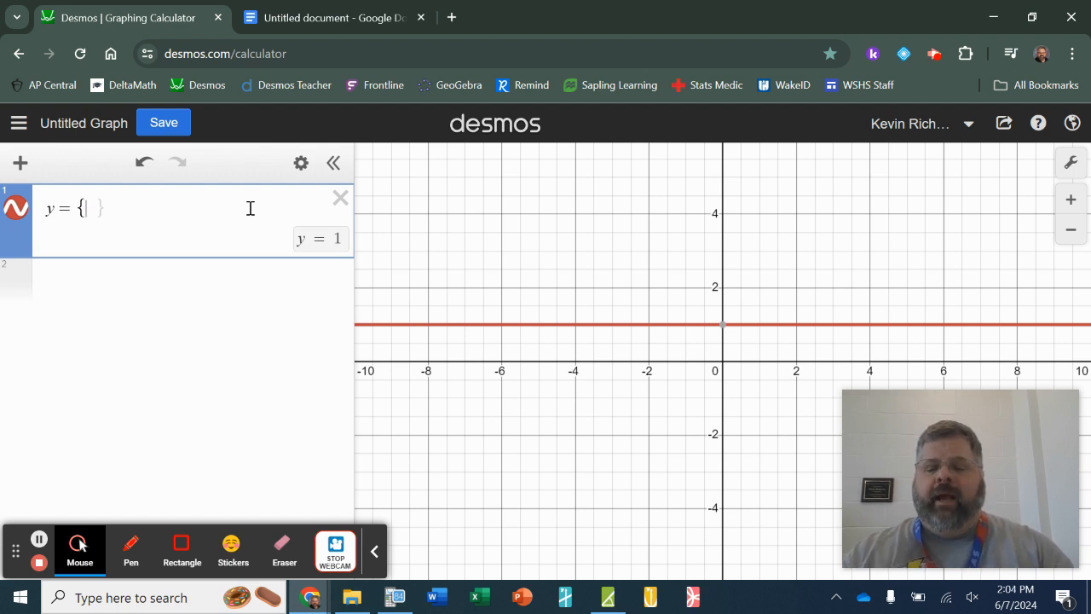
{"action": "type", "text": "x "}
{"action": "type", "text": "< -2"}
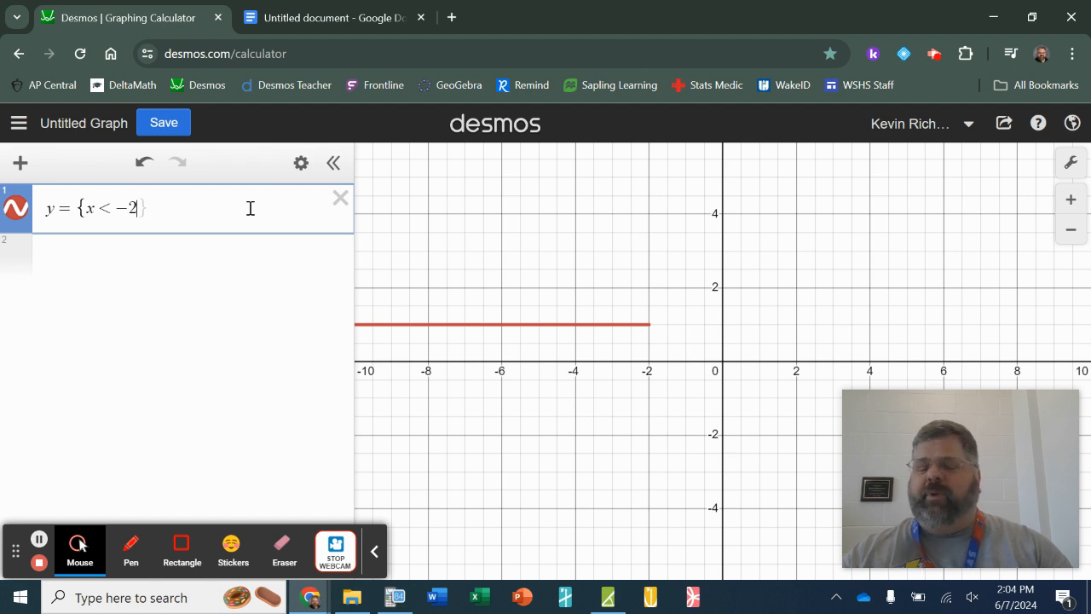
{"action": "type", "text": ":"}
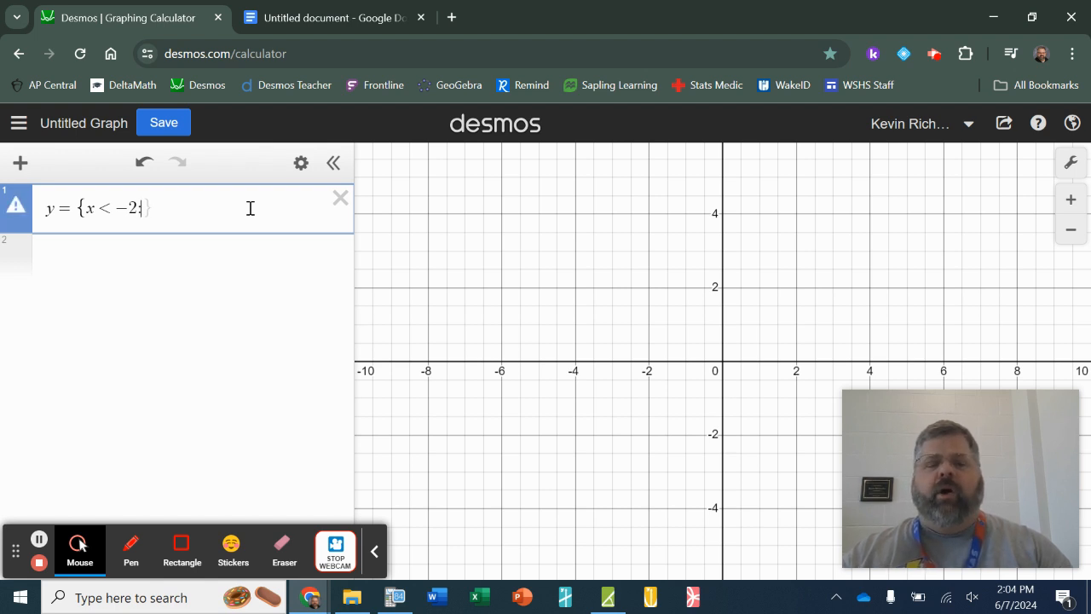
{"action": "type", "text": "x "}
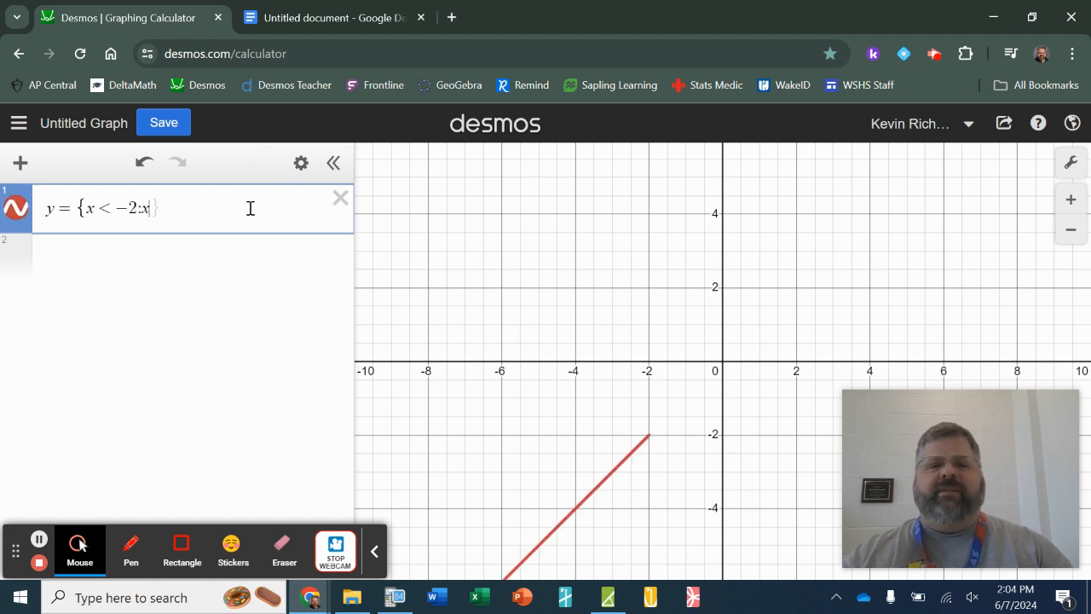
{"action": "type", "text": "- 2"}
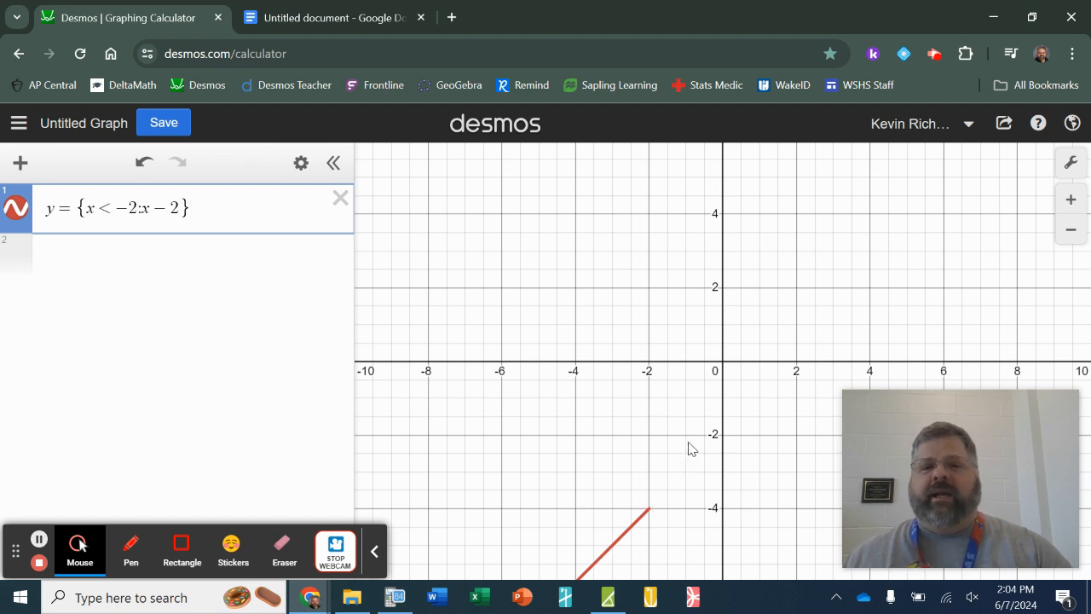
- Add a second expression containing y={(x+1)^2} below the linear piece
{"action": "key", "text": "Return"}
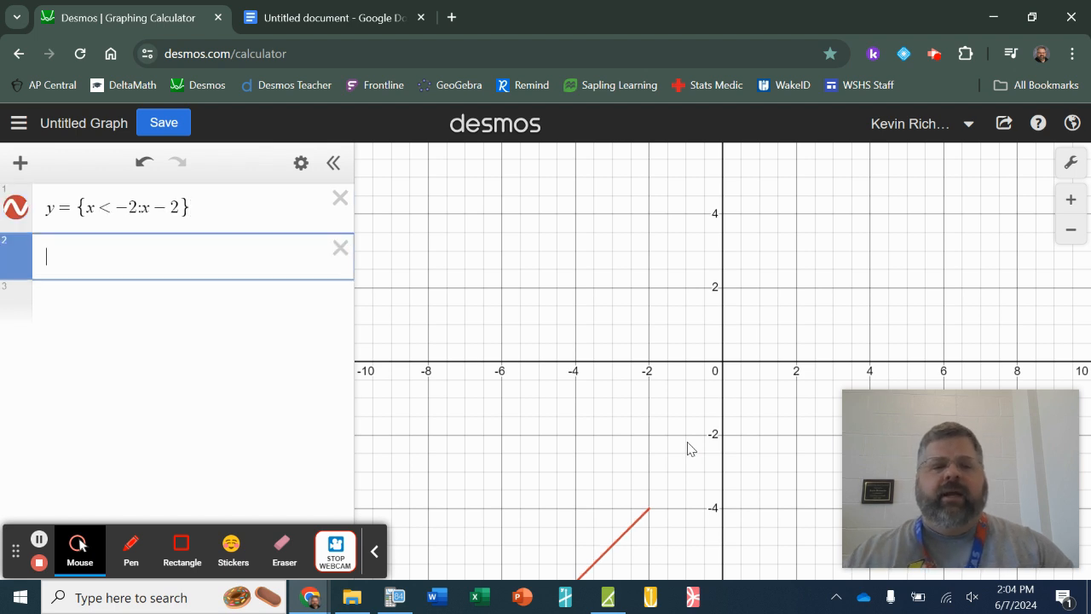
{"action": "type", "text": "y="}
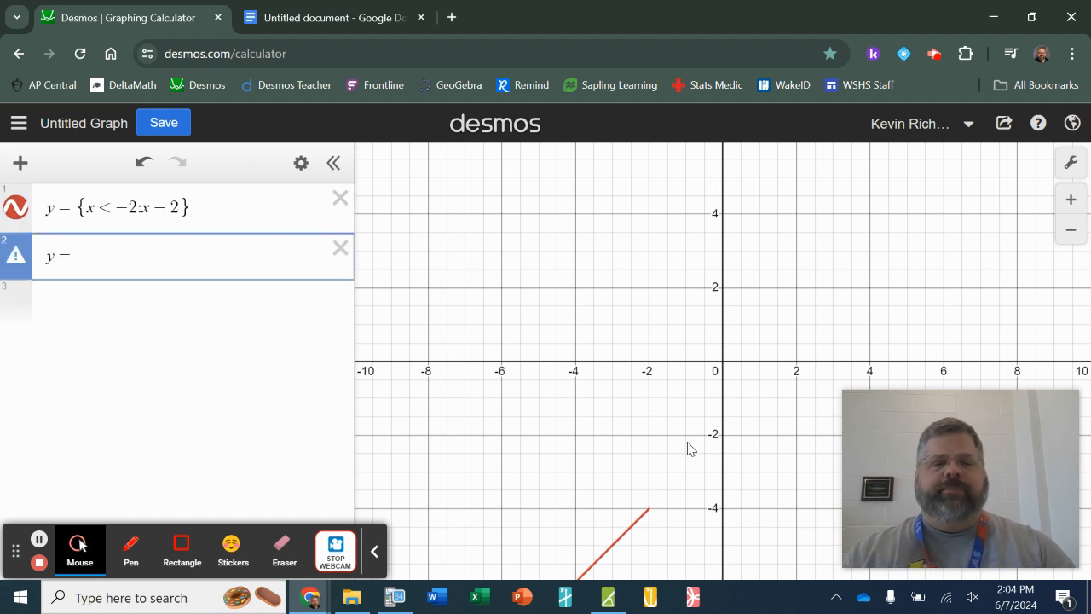
{"action": "type", "text": "{"}
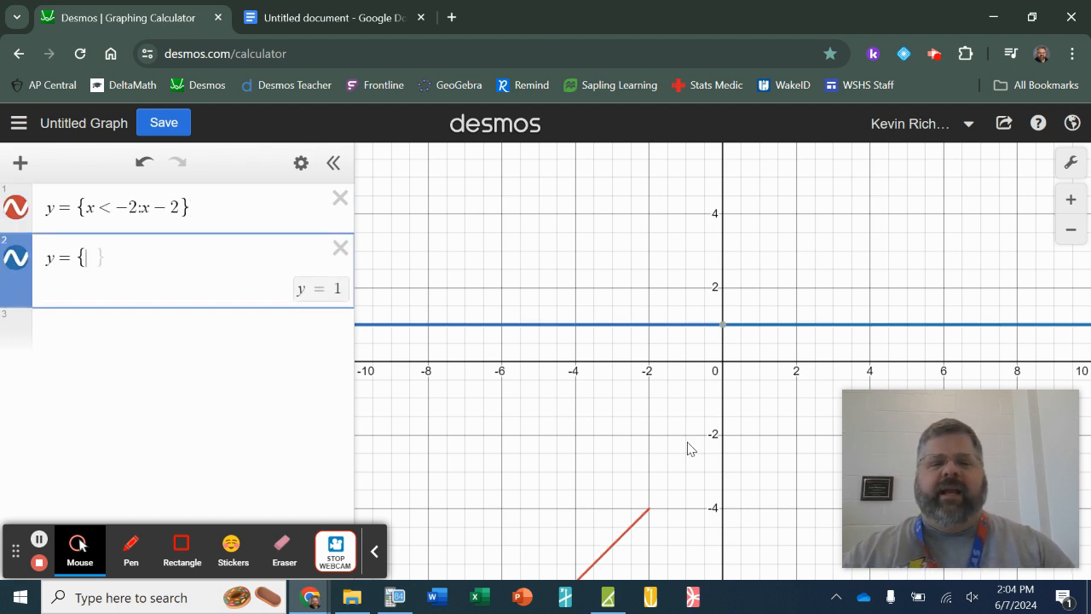
{"action": "type", "text": "(x"}
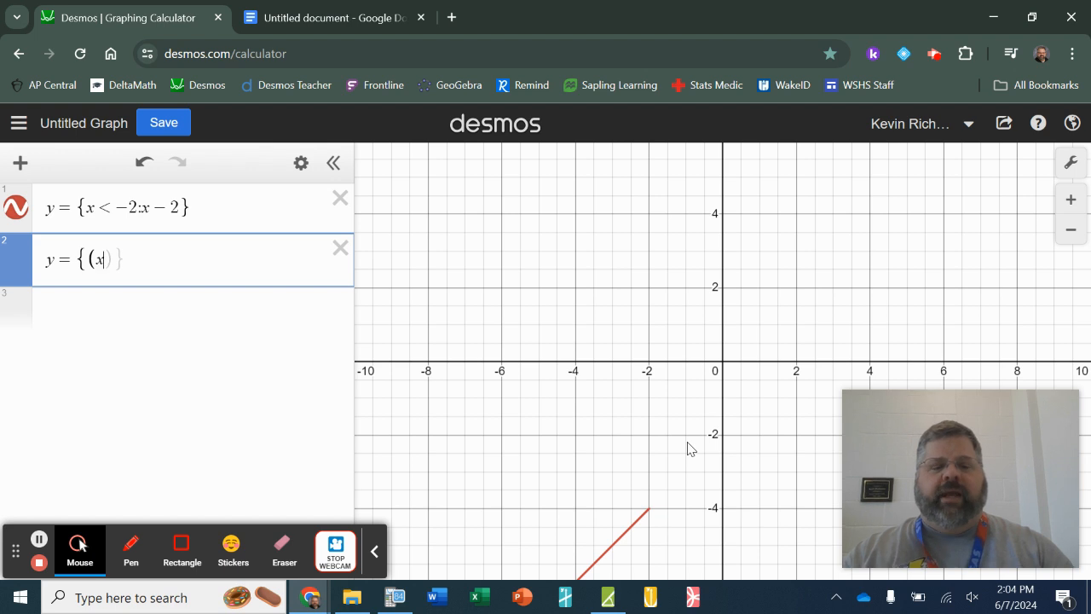
{"action": "type", "text": "+1)^2"}
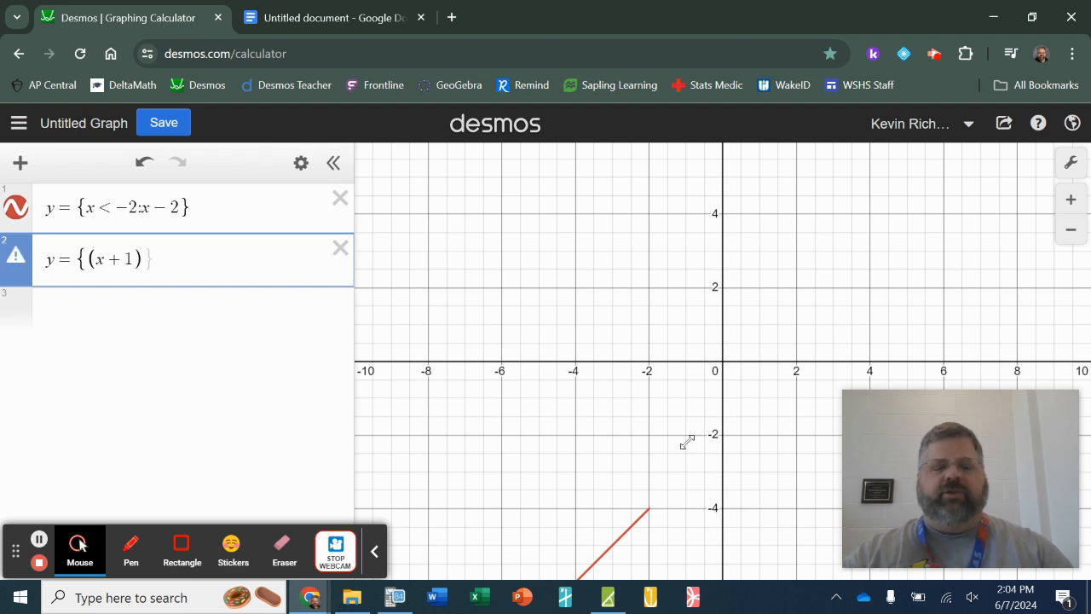
- Insert the condition x≥-2: before (x+1)^2 inside the braces of the second expression
{"action": "key", "text": "Left"}
{"action": "key", "text": "Left"}
{"action": "key", "text": "Left"}
{"action": "key", "text": "Left"}
{"action": "key", "text": "Left"}
{"action": "key", "text": "Left"}
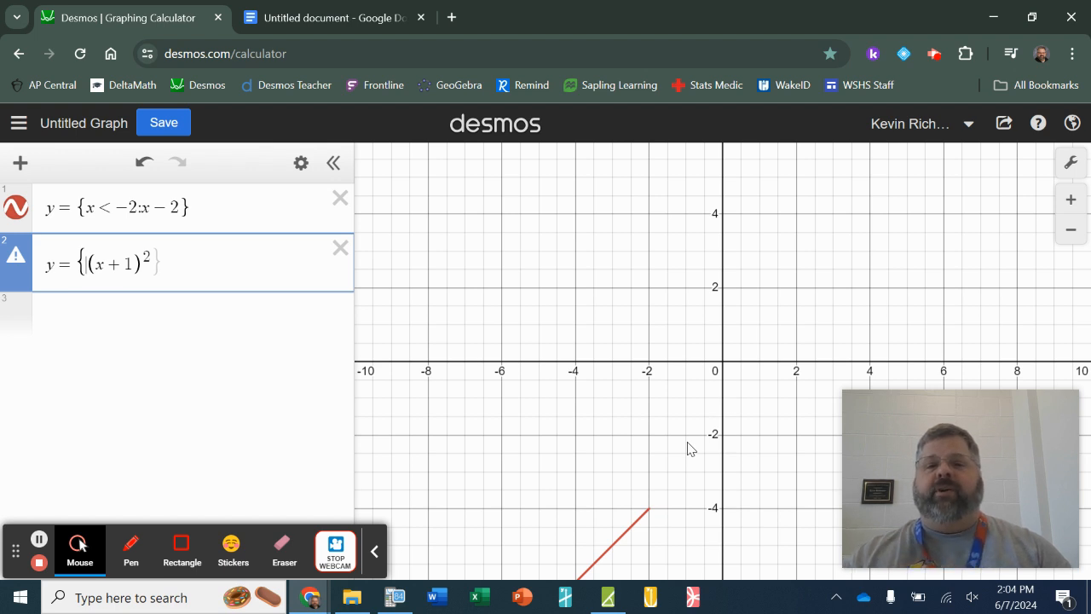
{"action": "type", "text": "x>"}
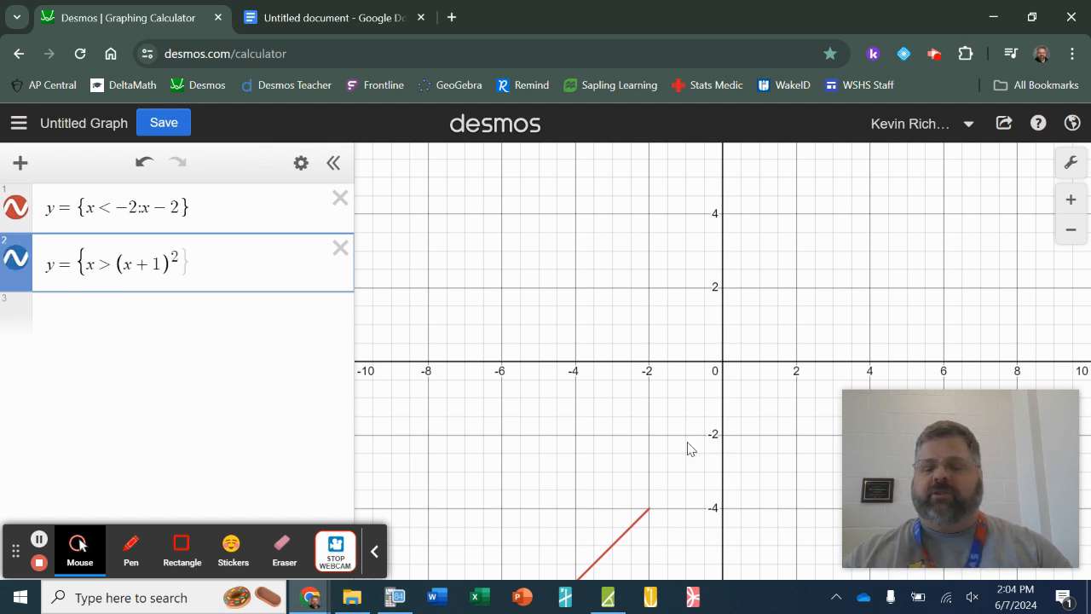
{"action": "type", "text": "-2:"}
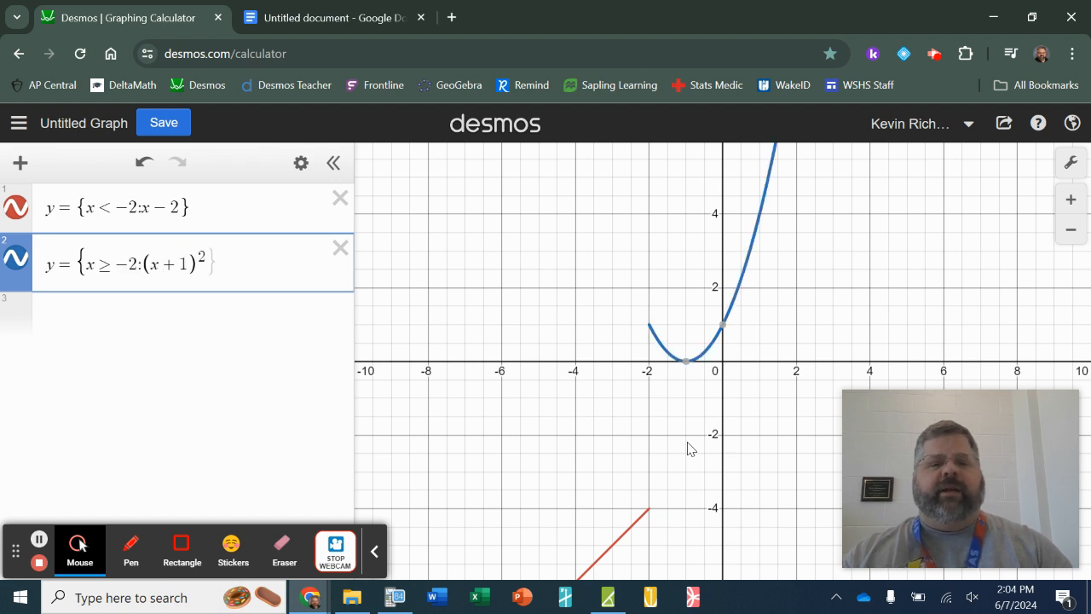
{"action": "key", "text": "Right"}
{"action": "key", "text": "Right"}
{"action": "key", "text": "Right"}
{"action": "key", "text": "Right"}
{"action": "key", "text": "Right"}
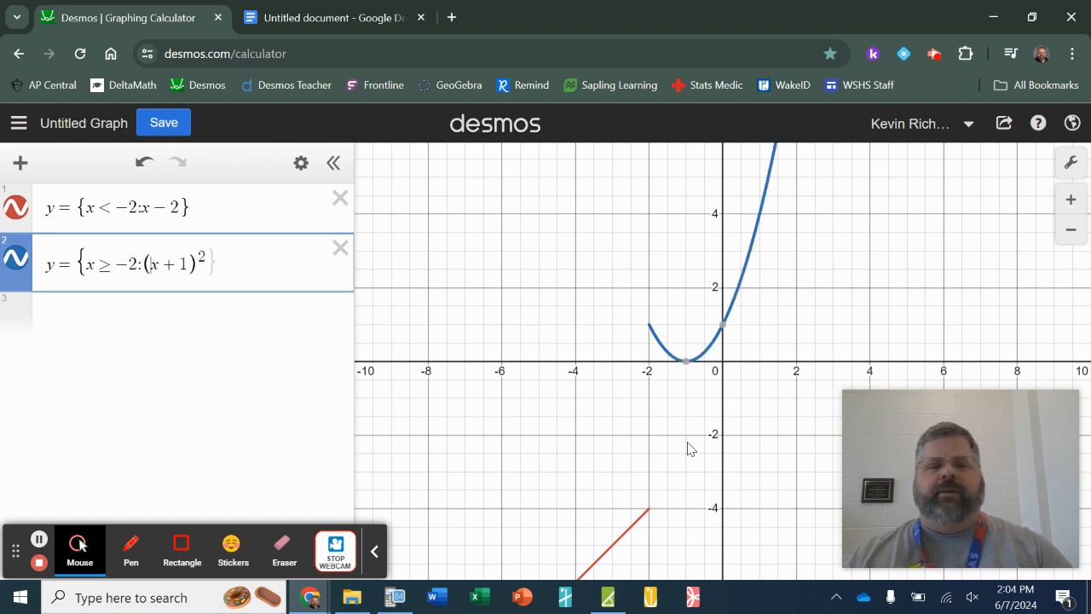
{"action": "key", "text": "Right"}
{"action": "key", "text": "Right"}
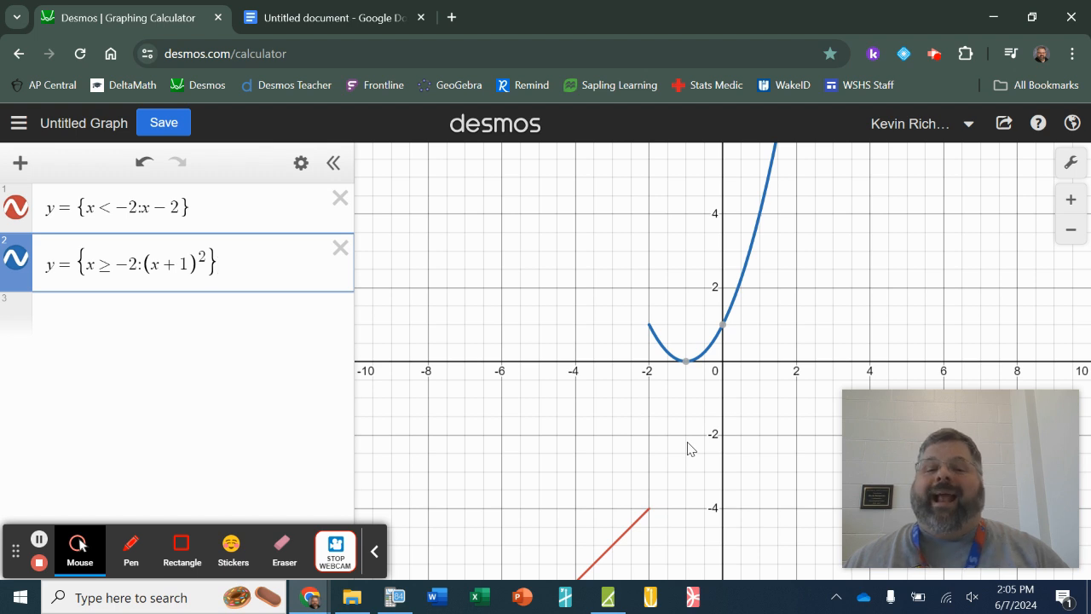
- Examine the endpoint of the red line at x=-2 on the graph
{"action": "left_click", "coordinate": [303, 317]}
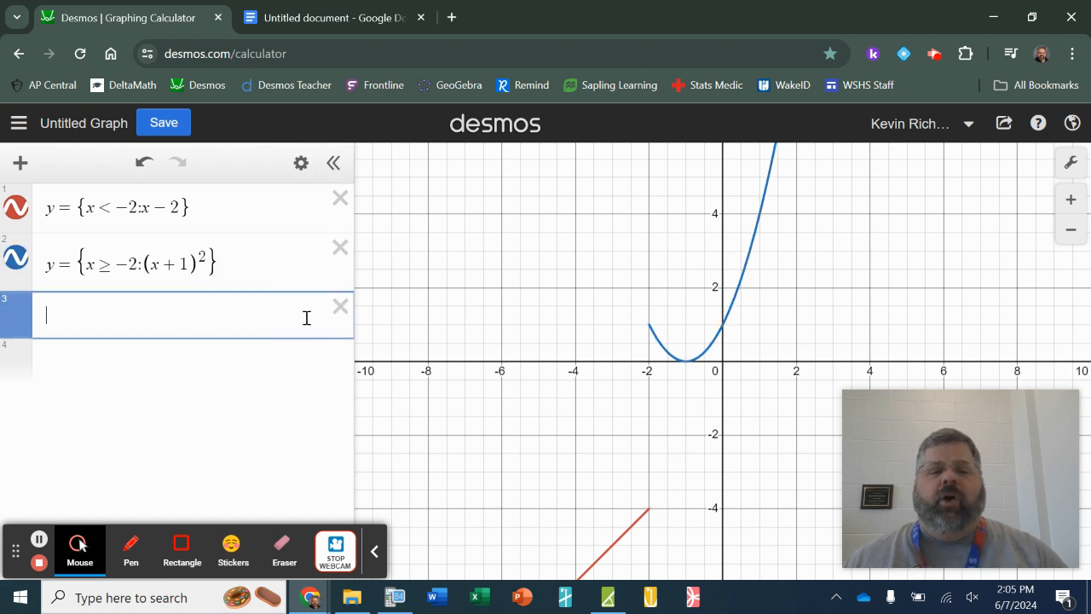
{"action": "left_click", "coordinate": [650, 511]}
{"action": "left_click", "coordinate": [650, 512]}
{"action": "left_click_drag", "start_coordinate": [652, 515], "coordinate": [649, 512]}
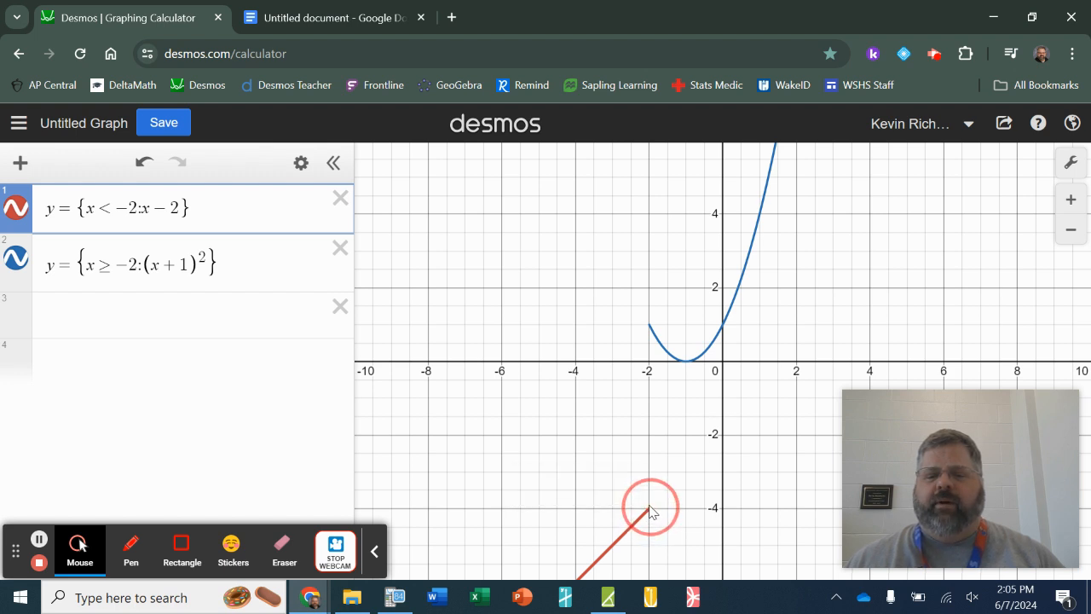
{"action": "left_click", "coordinate": [648, 511]}
{"action": "left_click_drag", "start_coordinate": [649, 511], "coordinate": [650, 509]}
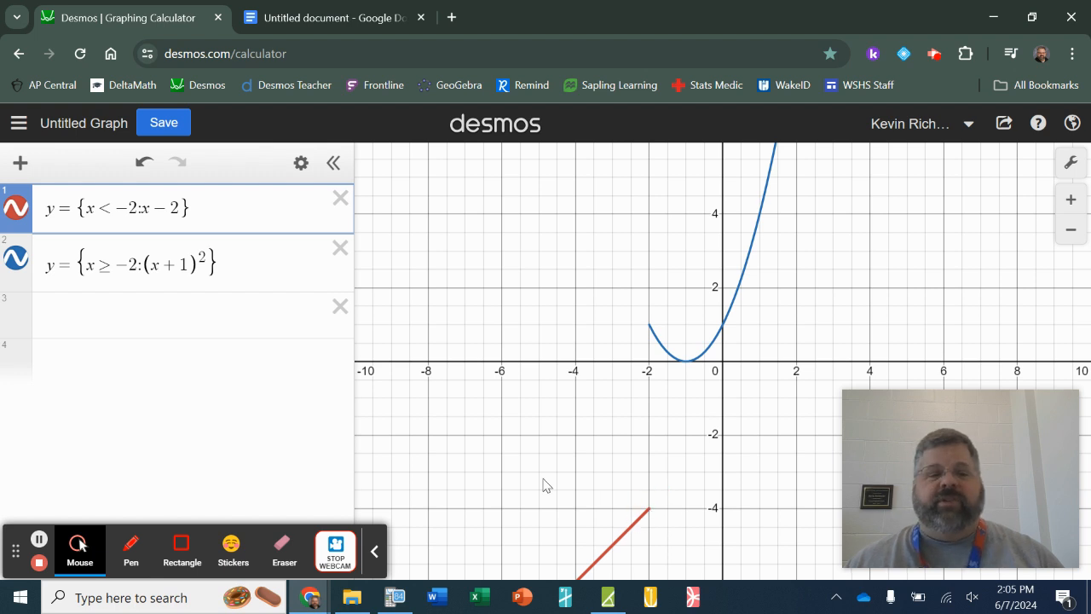
- Plot the point (-2,-4) as a third expression at the end of the red line
{"action": "left_click", "coordinate": [269, 313]}
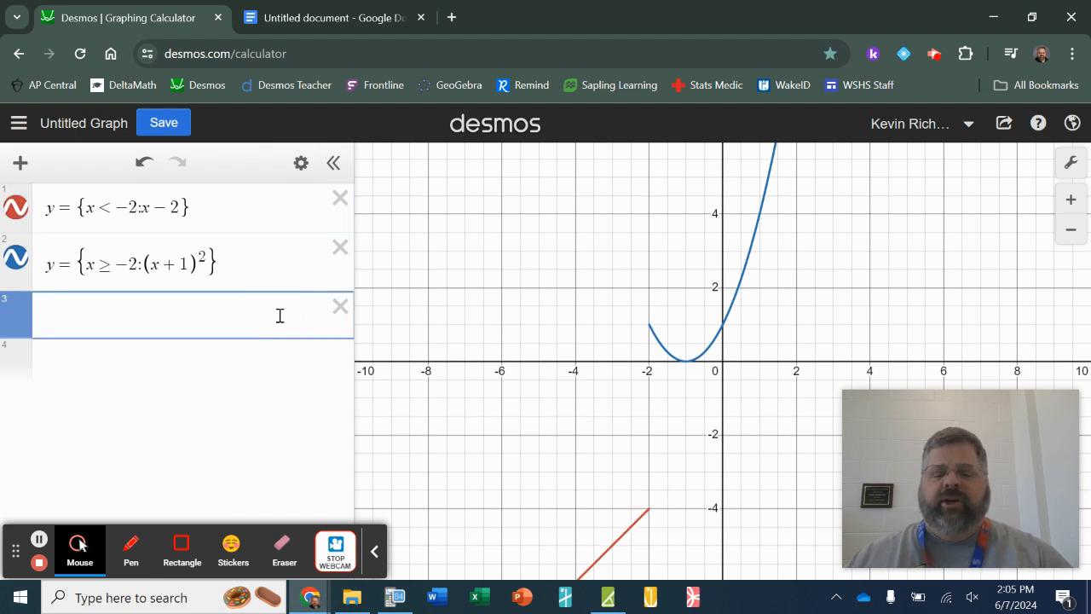
{"action": "type", "text": "(-2,-4"}
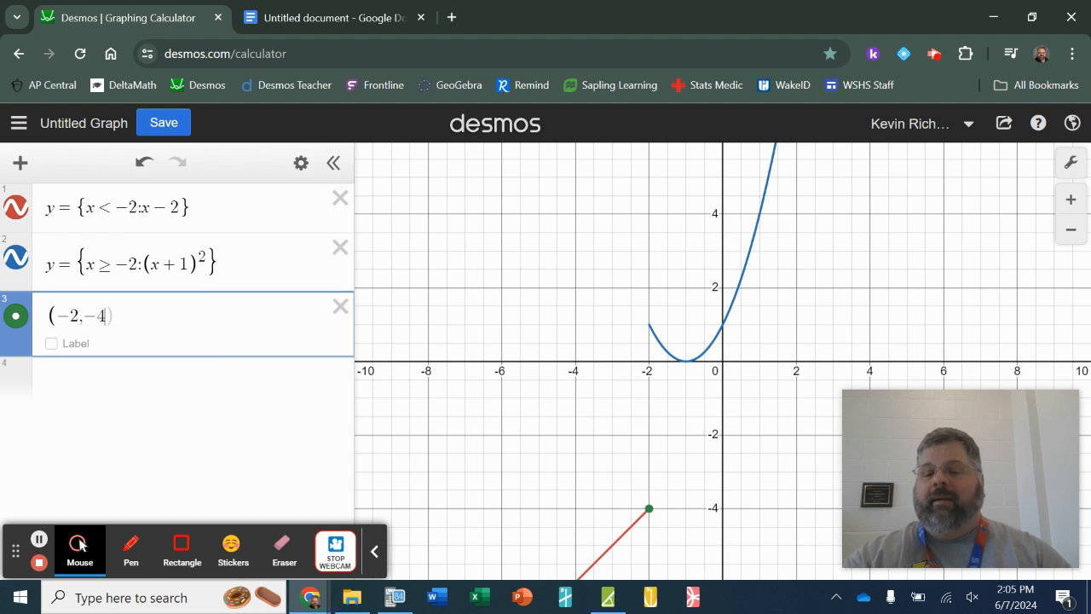
{"action": "key", "text": "Escape"}
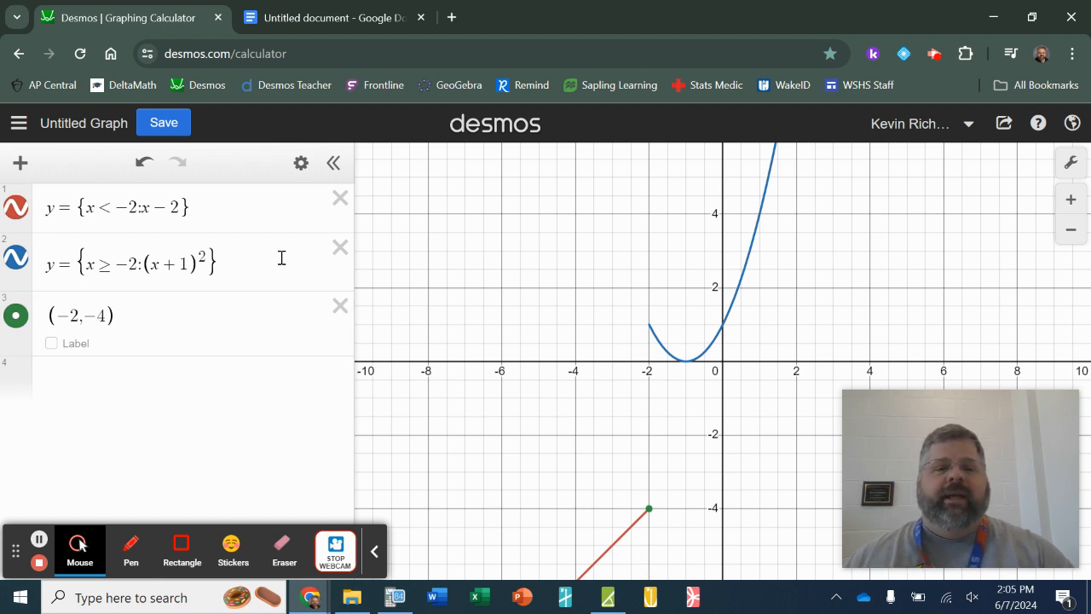
- Style the point (-2,-4) as a red open circle
{"action": "left_click", "coordinate": [300, 163]}
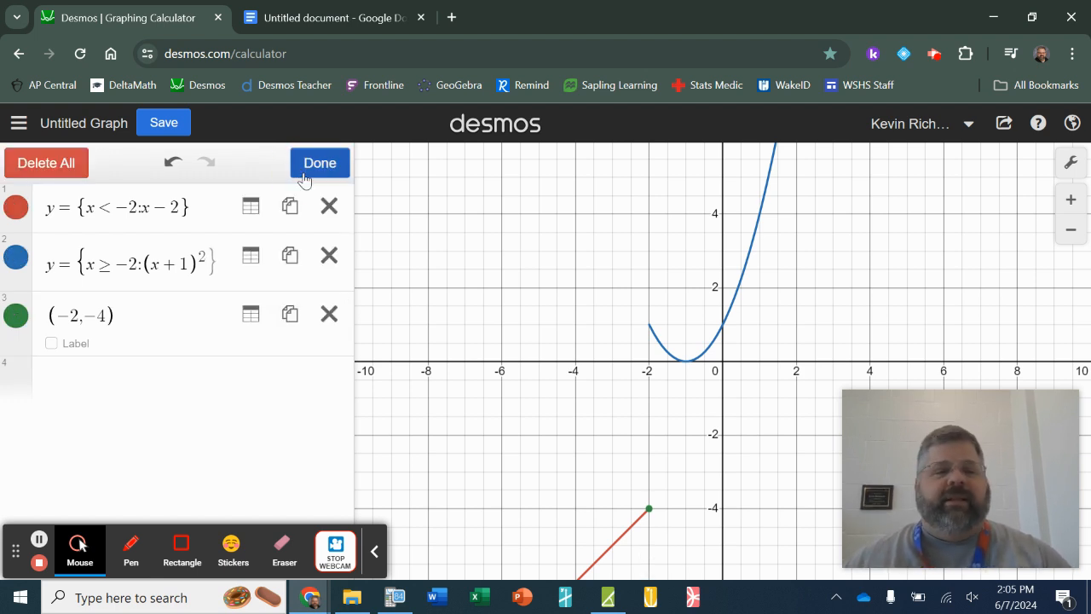
{"action": "left_click", "coordinate": [17, 315]}
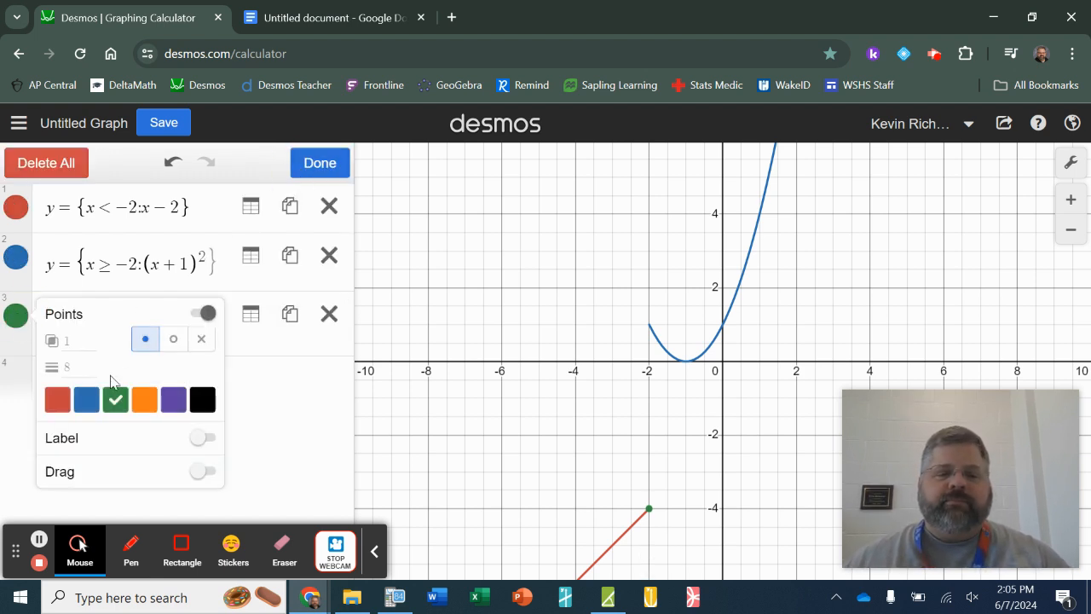
{"action": "left_click", "coordinate": [57, 399]}
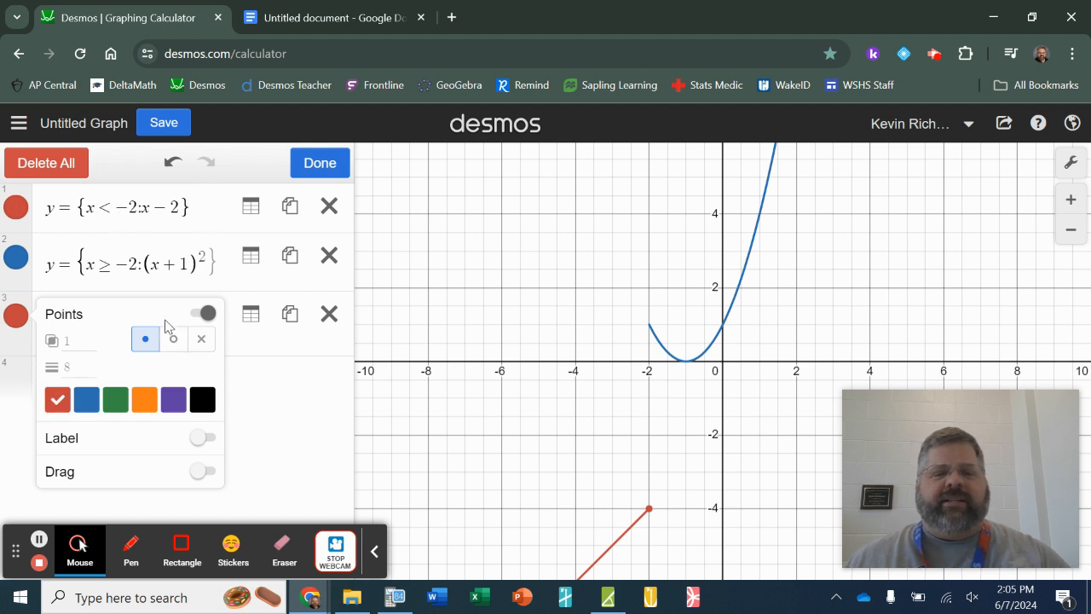
{"action": "left_click", "coordinate": [173, 340]}
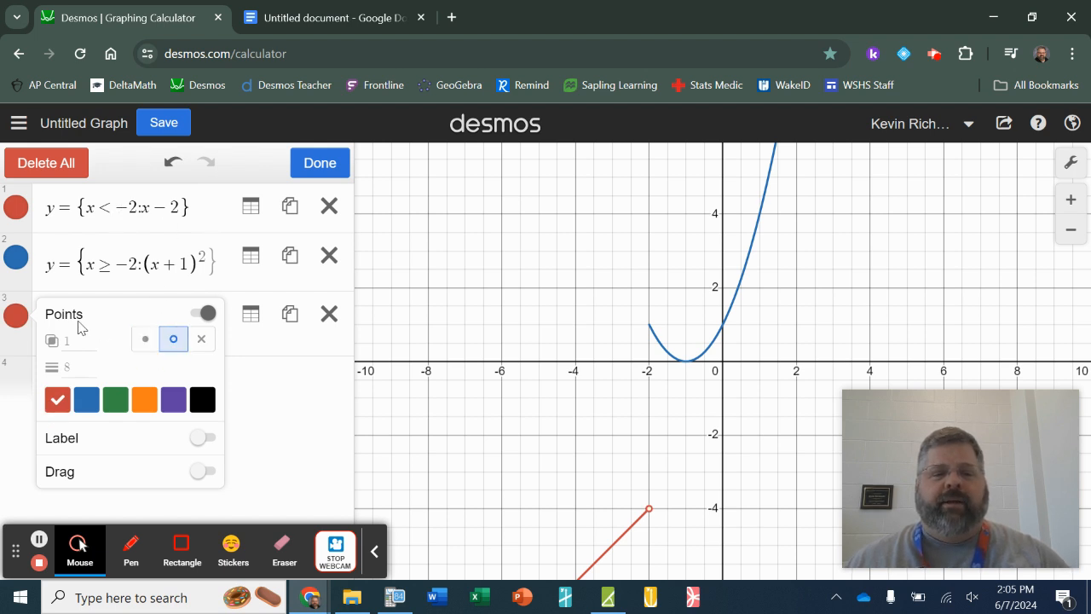
{"action": "left_click", "coordinate": [282, 412]}
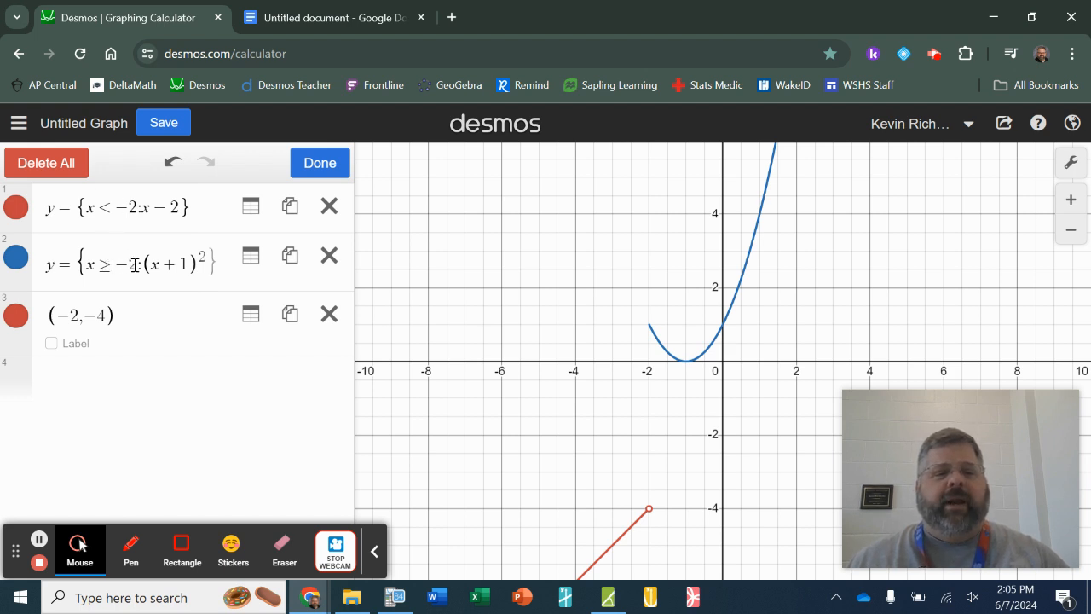
- Plot the point (-2,1) at the start of the parabola and colour it blue
{"action": "left_click", "coordinate": [126, 375]}
{"action": "type", "text": "(-2,1)"}
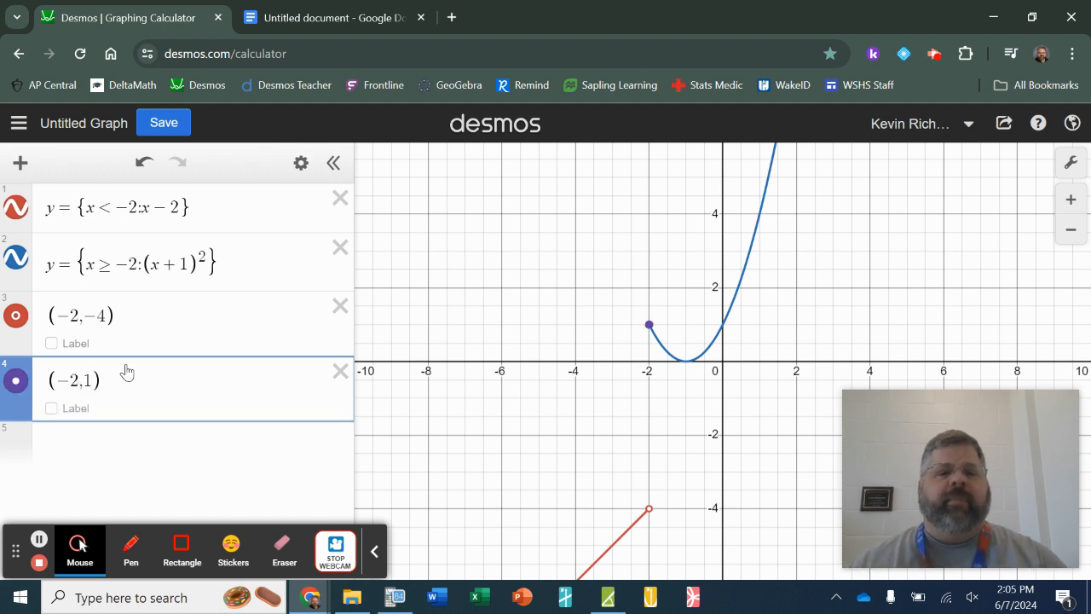
{"action": "left_click", "coordinate": [301, 162]}
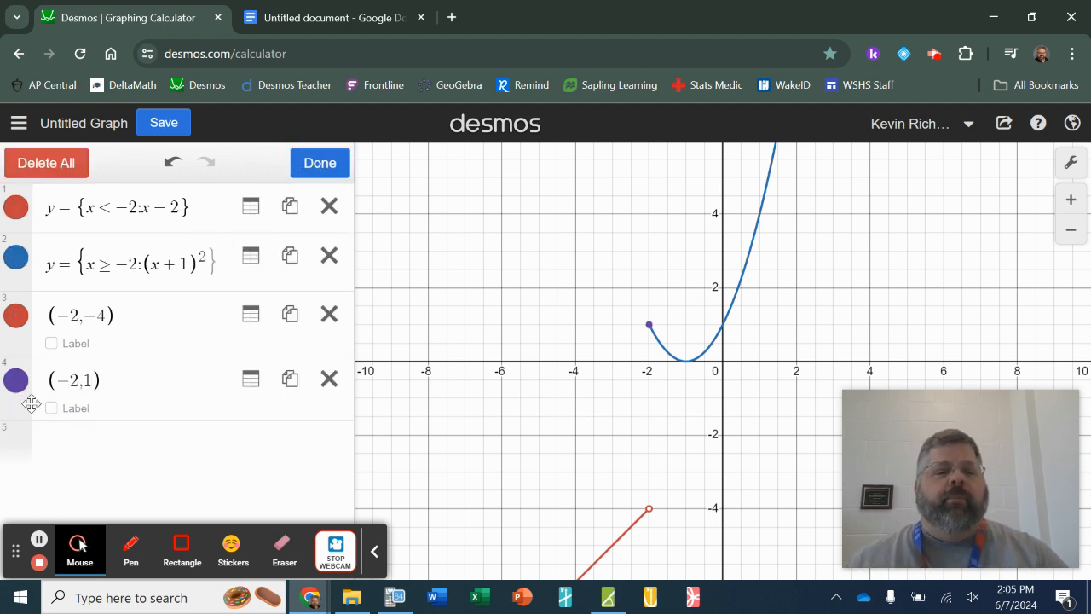
{"action": "left_click", "coordinate": [16, 380]}
{"action": "left_click", "coordinate": [86, 463]}
{"action": "left_click", "coordinate": [284, 468]}
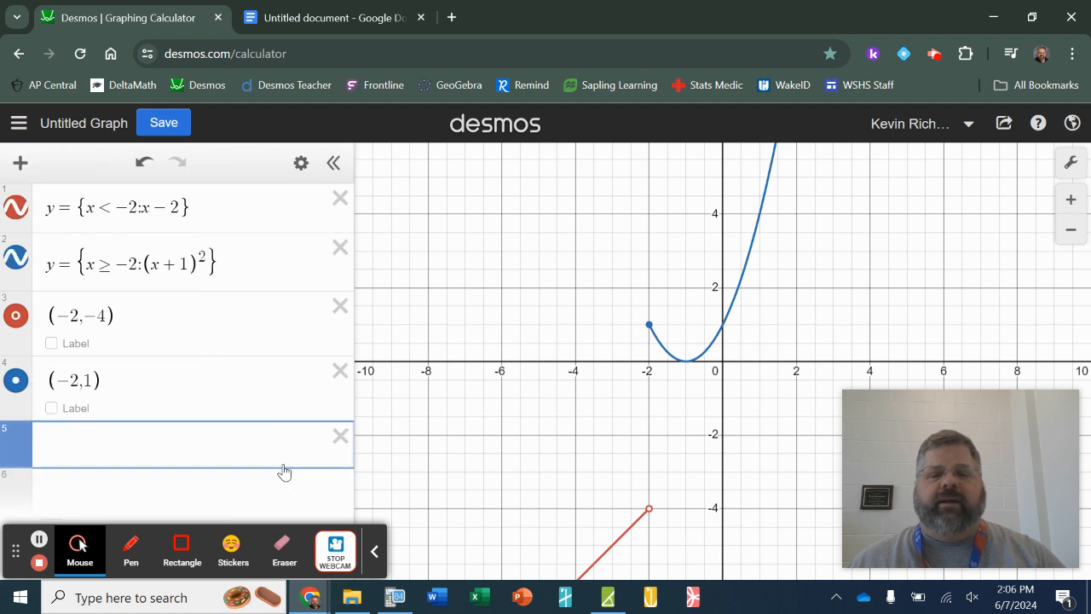